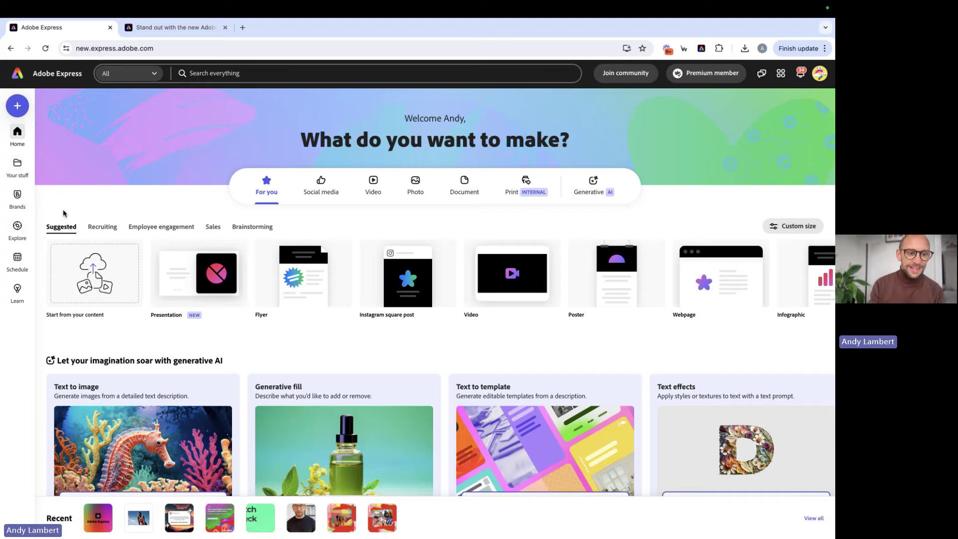
# Open the schedule calendar showing April 2024 and the 'Social media update' draft
pyautogui.click(20, 259)
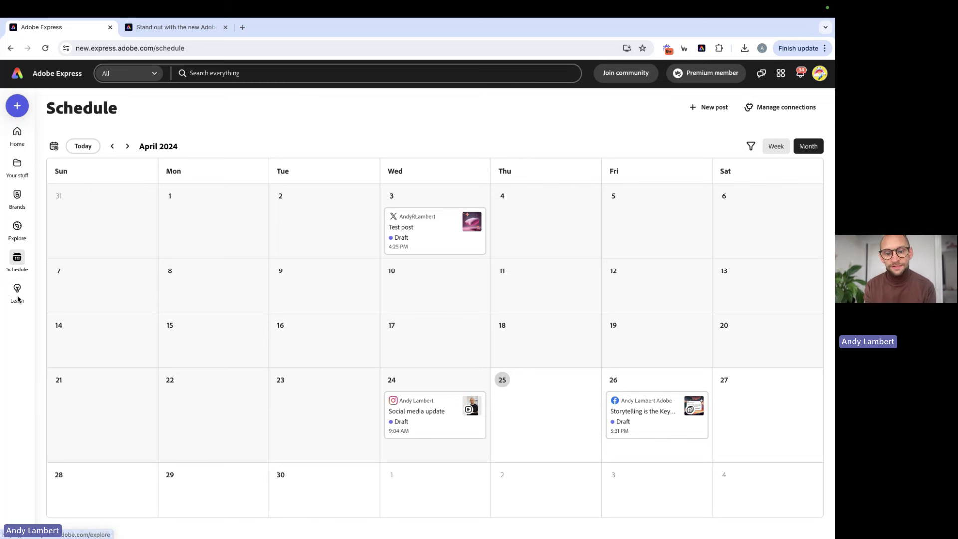
# Open the April 24 'Social media update' draft and generate an AI caption, then request a different version
pyautogui.click(434, 412)
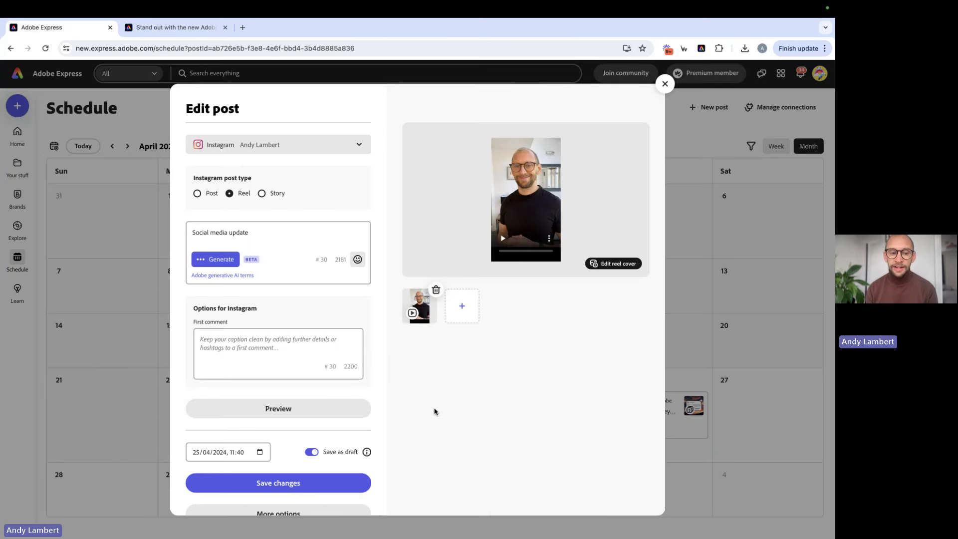
pyautogui.moveTo(249, 233); pyautogui.dragTo(180, 235)
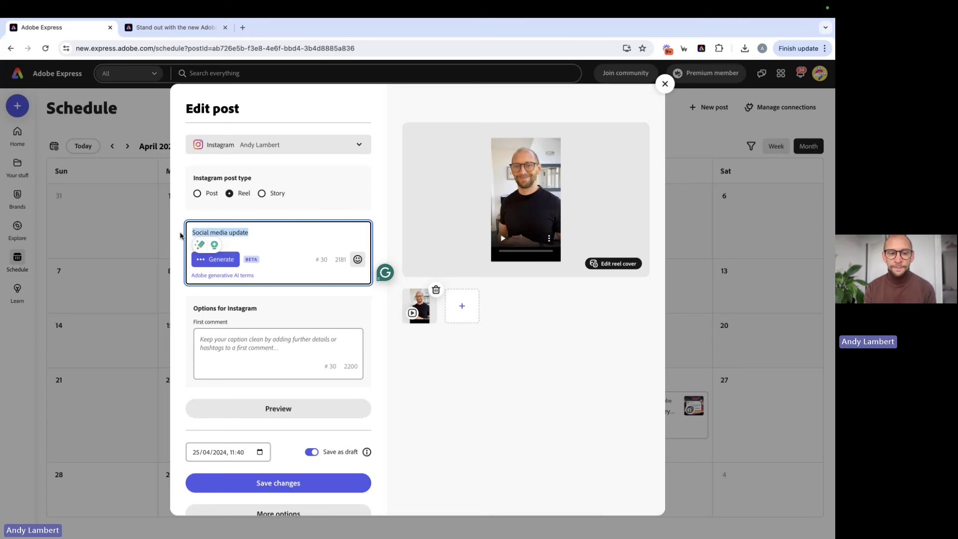
pyautogui.click(215, 264)
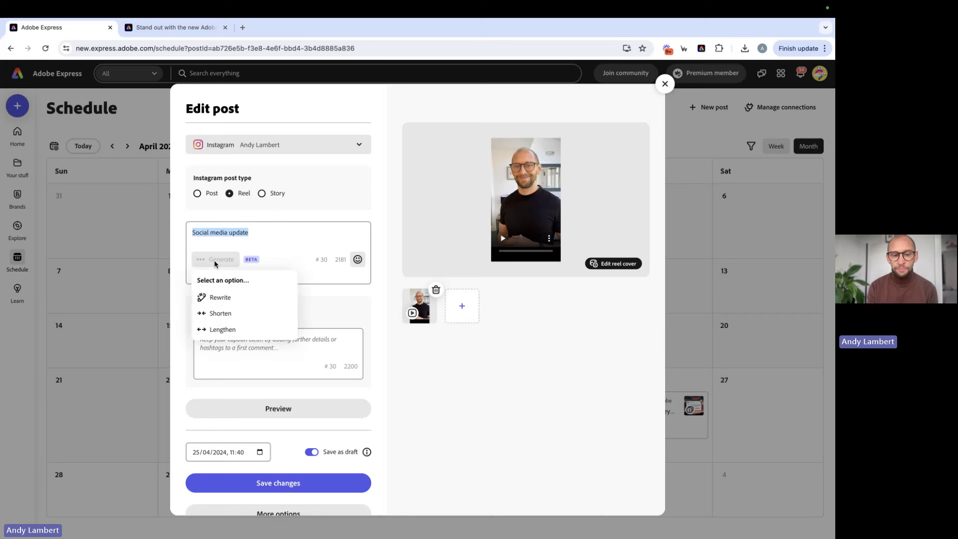
pyautogui.click(265, 232)
pyautogui.click(217, 263)
pyautogui.click(238, 298)
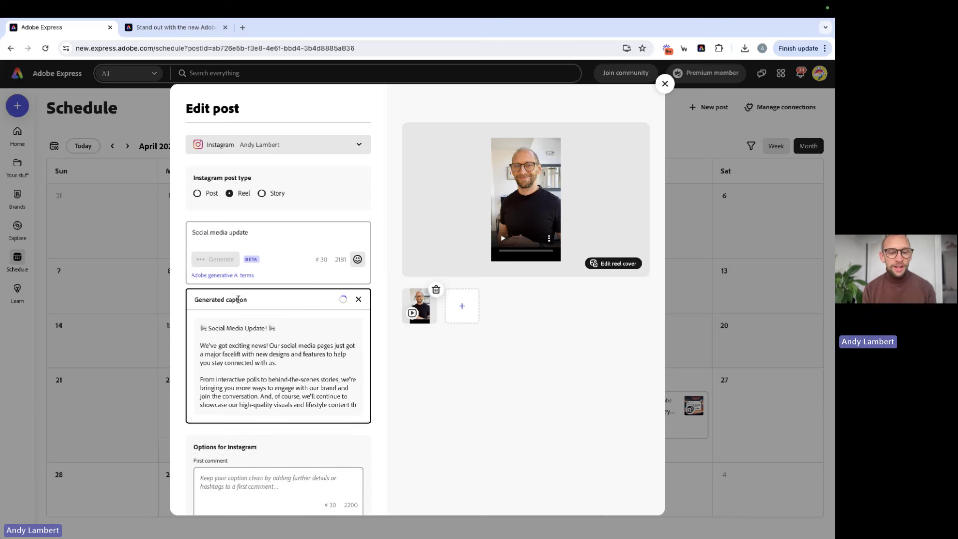
pyautogui.scroll(-1, 270, 398)
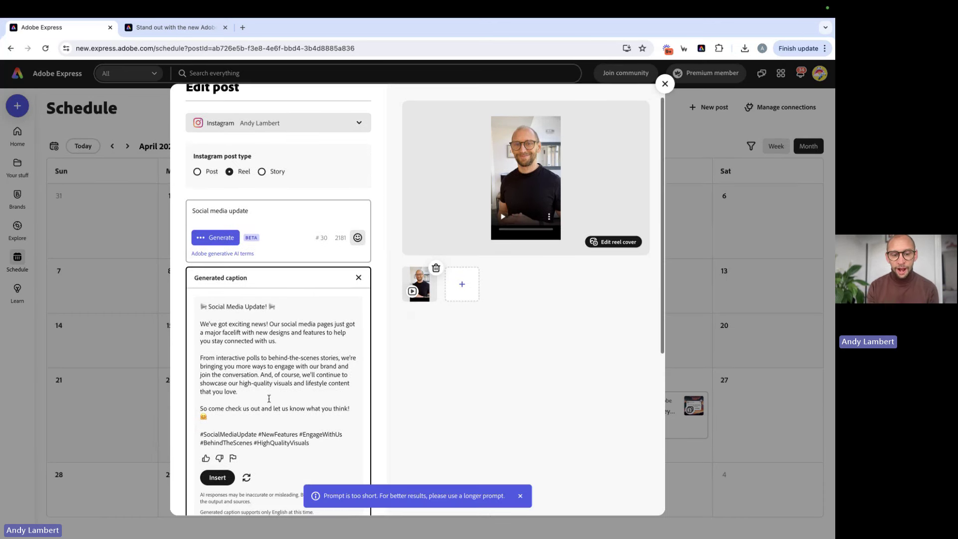
pyautogui.scroll(-3, 254, 404)
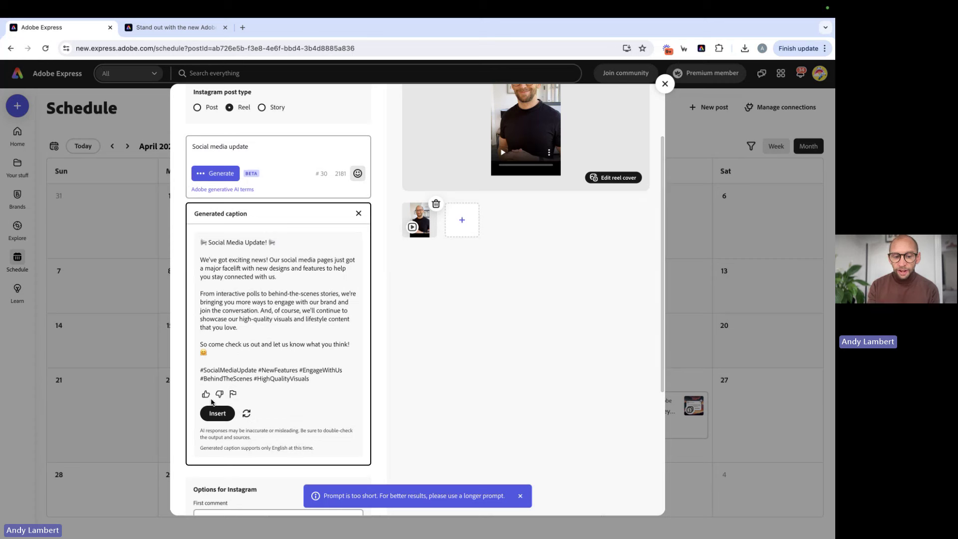
pyautogui.click(246, 414)
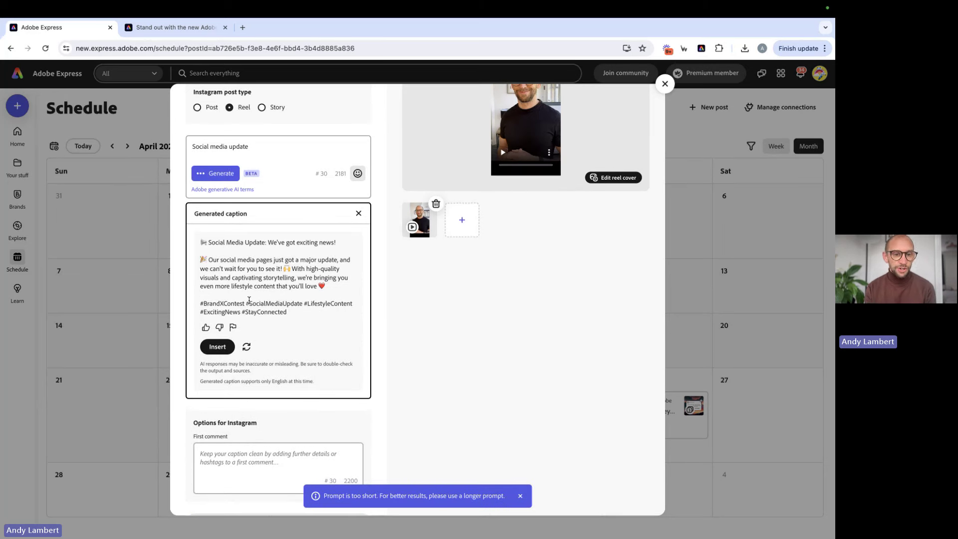
# Insert the generated caption into the post and place the cursor in its first line
pyautogui.click(220, 346)
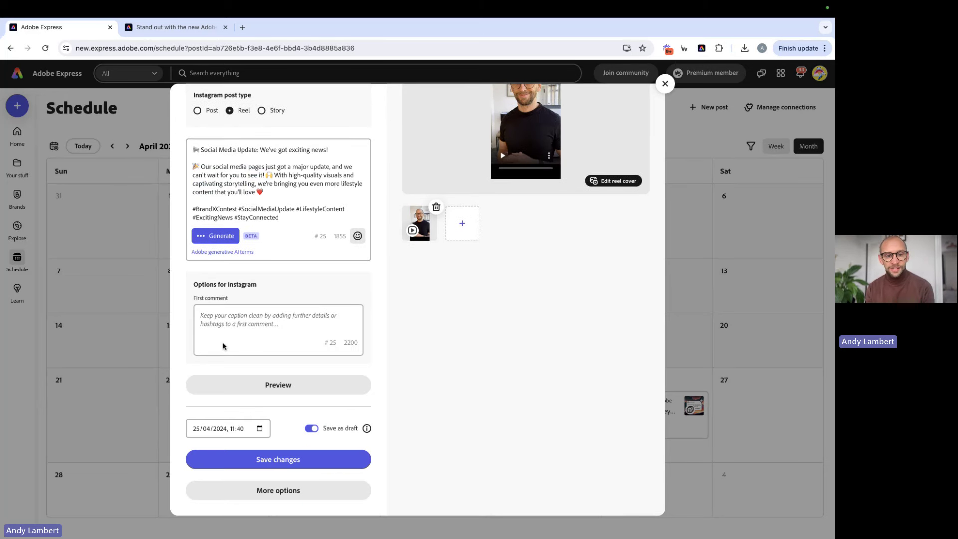
pyautogui.click(263, 192)
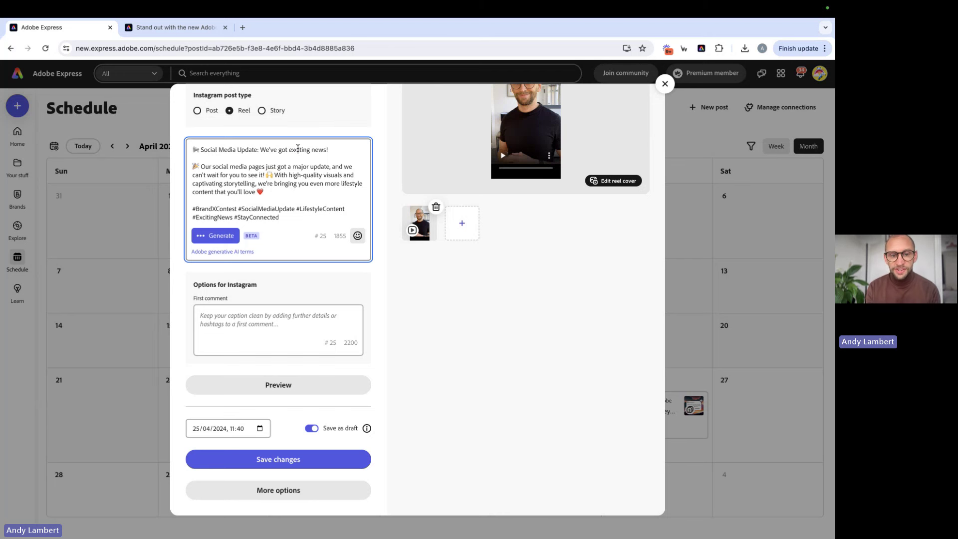
pyautogui.moveTo(297, 150); pyautogui.dragTo(330, 150)
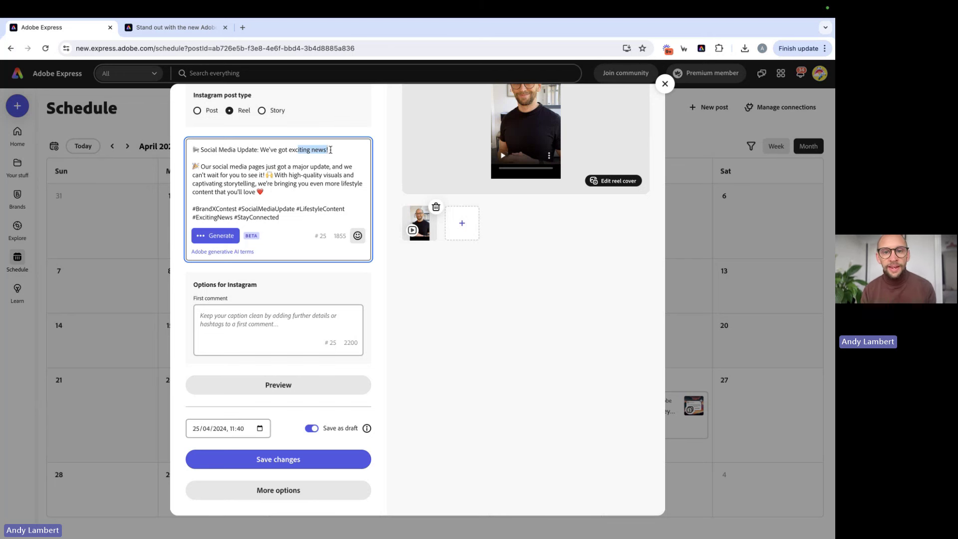
pyautogui.scroll(3, 329, 150)
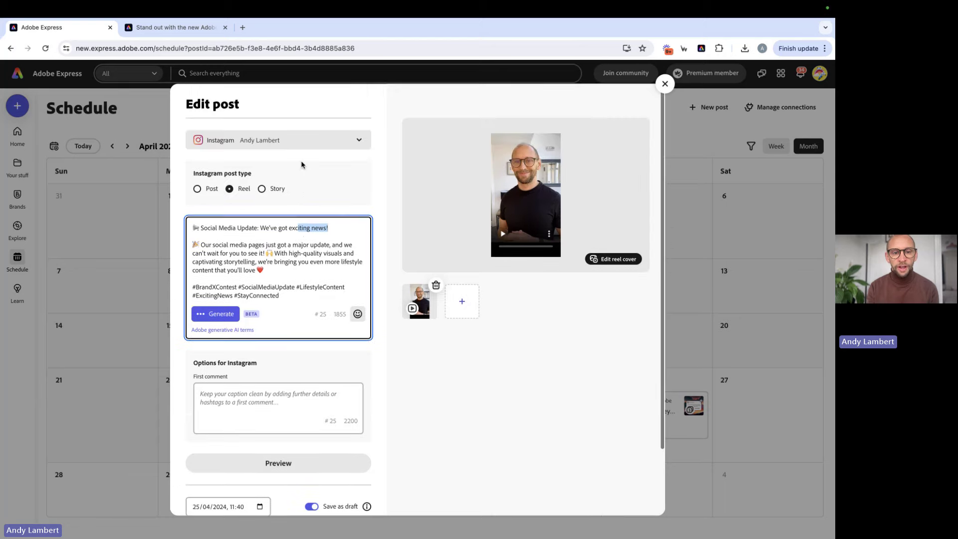
pyautogui.click(329, 227)
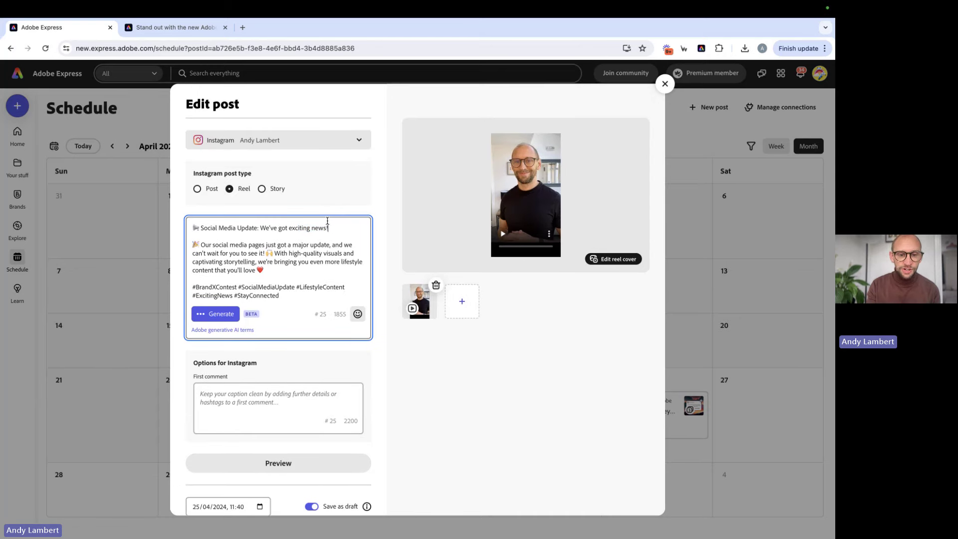
# Rewrite 'We've got exciting news!' with AI into 'Exciting news alert! Get ready for something big!'
pyautogui.moveTo(329, 228); pyautogui.dragTo(260, 228)
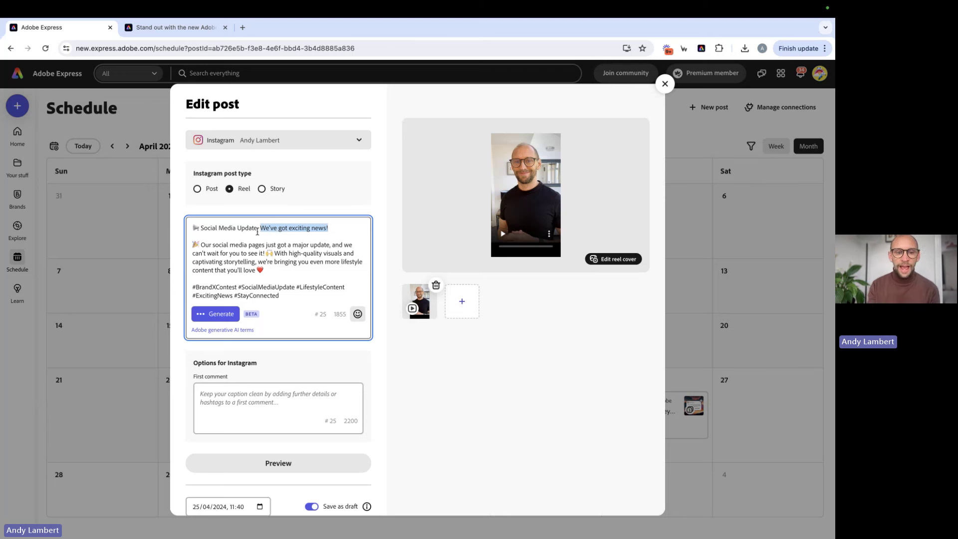
pyautogui.click(215, 314)
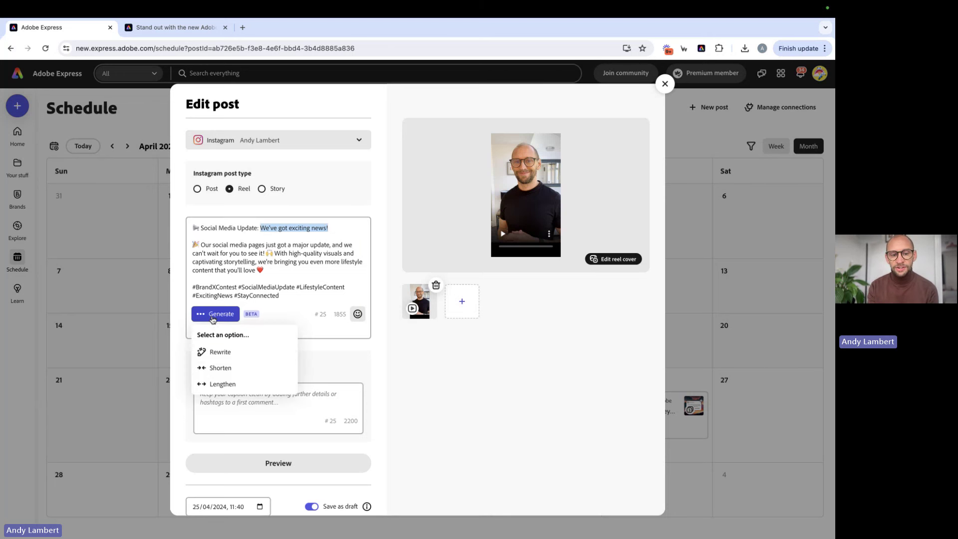
pyautogui.click(221, 353)
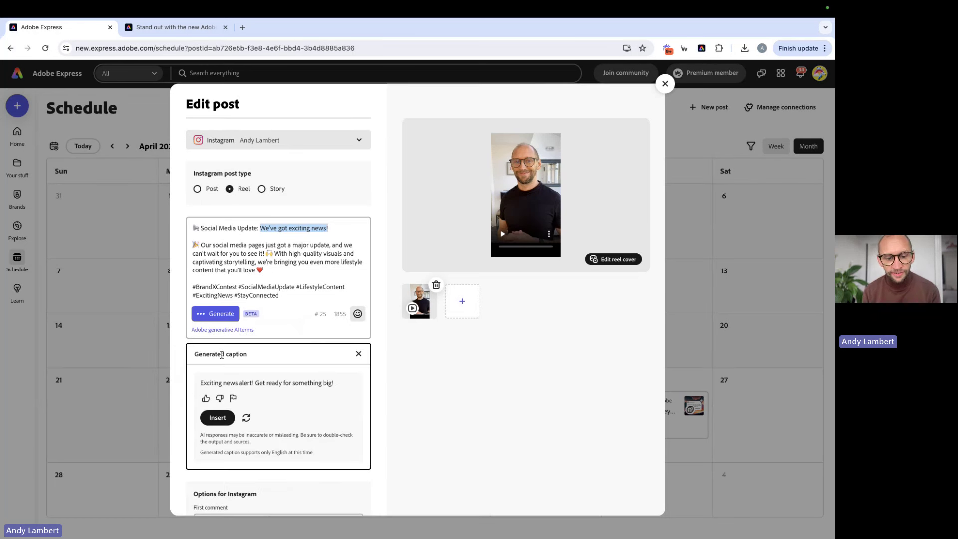
pyautogui.click(221, 418)
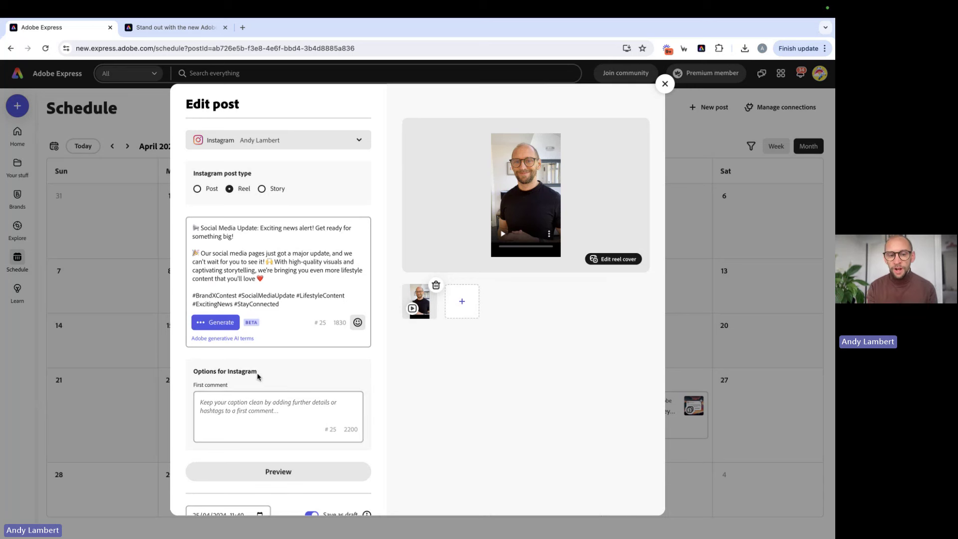
pyautogui.moveTo(264, 279); pyautogui.dragTo(193, 253)
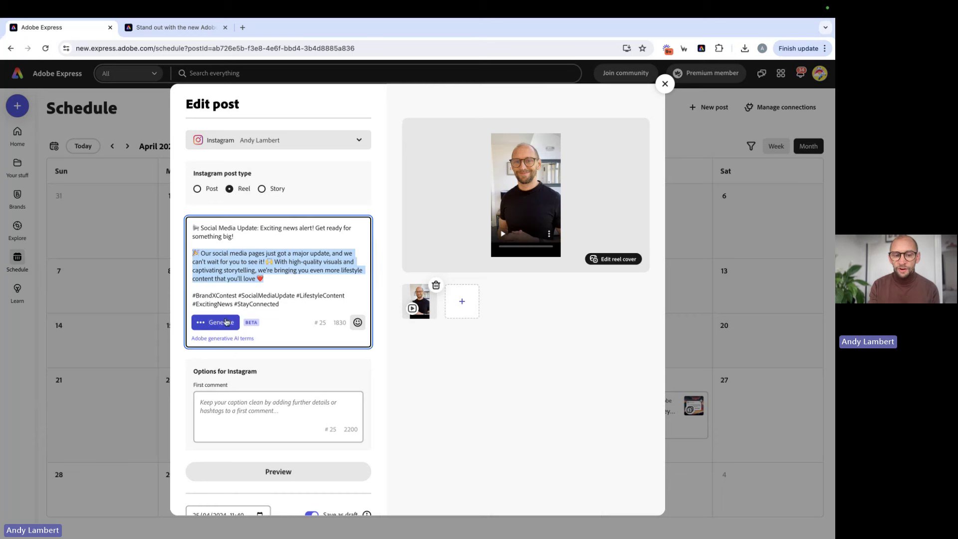
# Lengthen the second caption paragraph with AI and put the added text after 'love ❤️' in its own paragraph
pyautogui.click(209, 324)
pyautogui.click(224, 392)
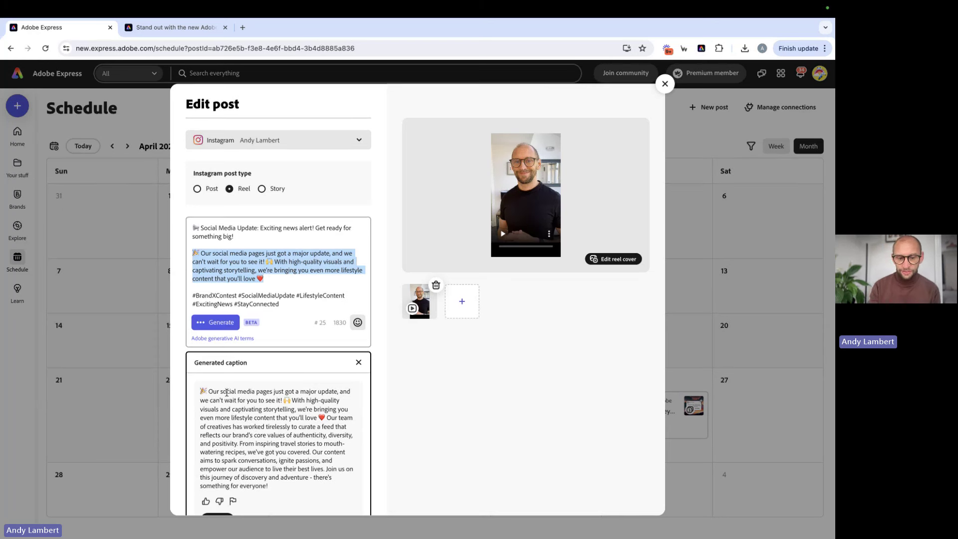
pyautogui.scroll(-3, 254, 381)
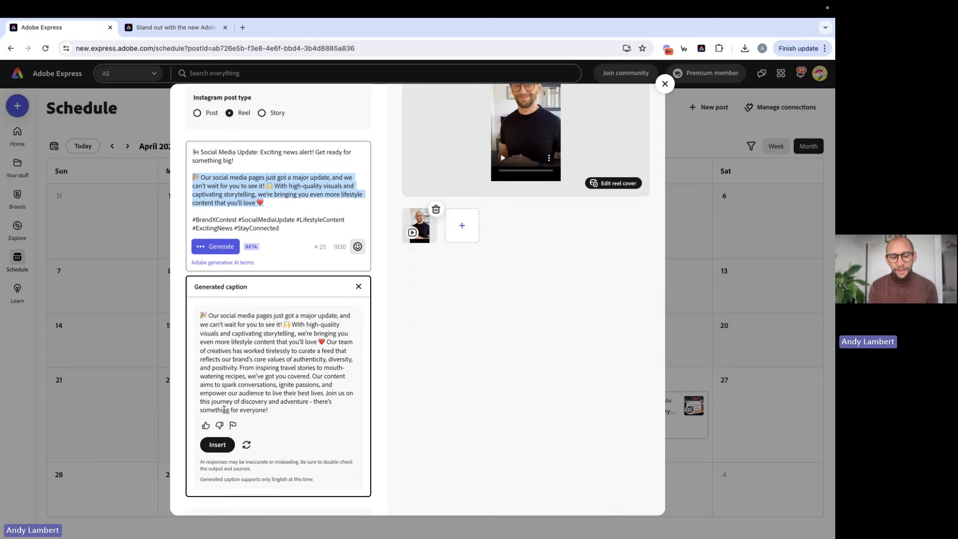
pyautogui.click(229, 444)
pyautogui.scroll(1, 262, 305)
pyautogui.click(265, 233)
pyautogui.press('Return')
pyautogui.press('Return')
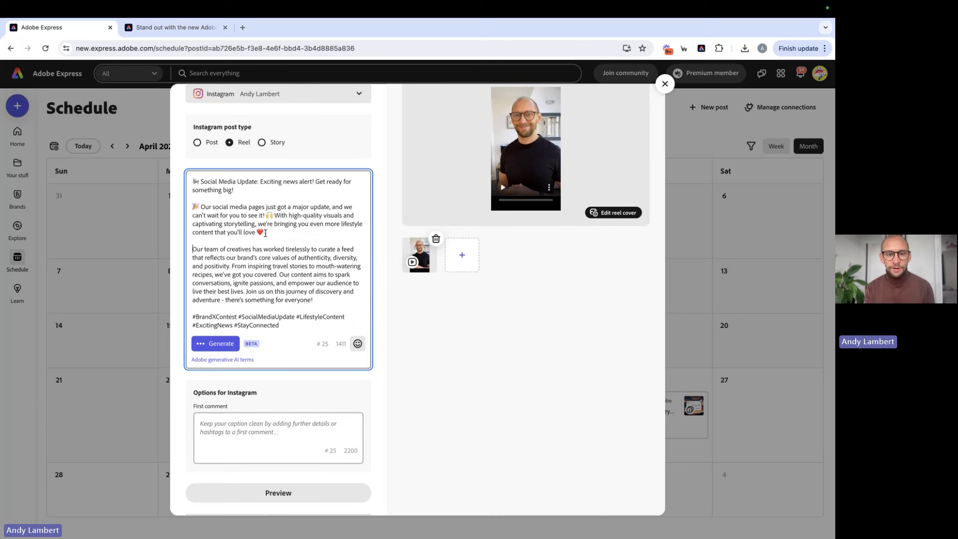
pyautogui.scroll(2, 293, 183)
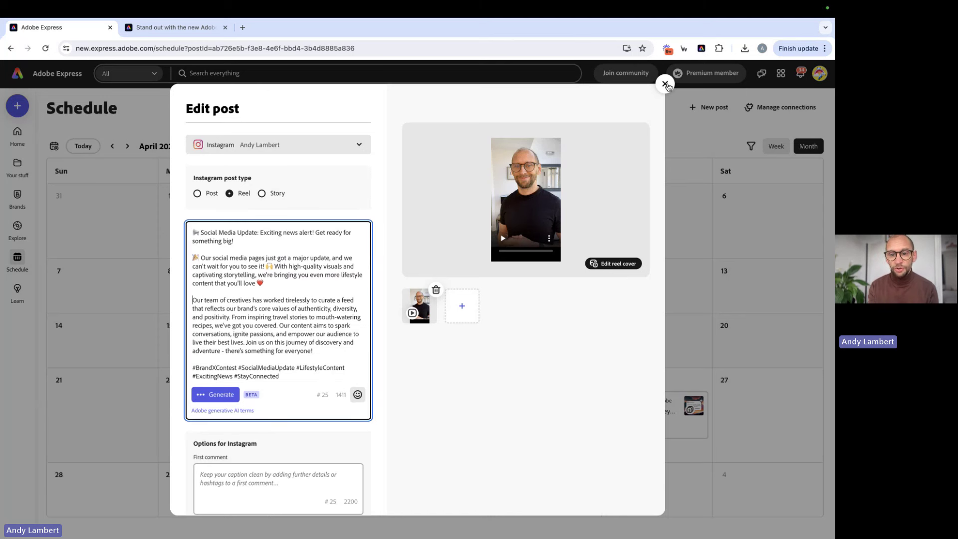
# Save the post edits and move the Instagram draft from April 25 to May 1 at 11:40 AM
pyautogui.scroll(-3, 551, 310)
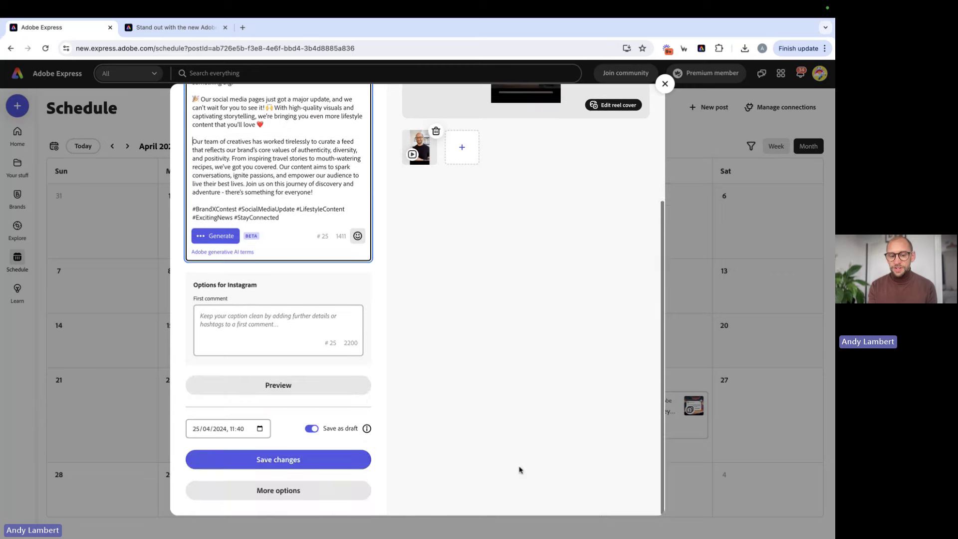
pyautogui.click(296, 459)
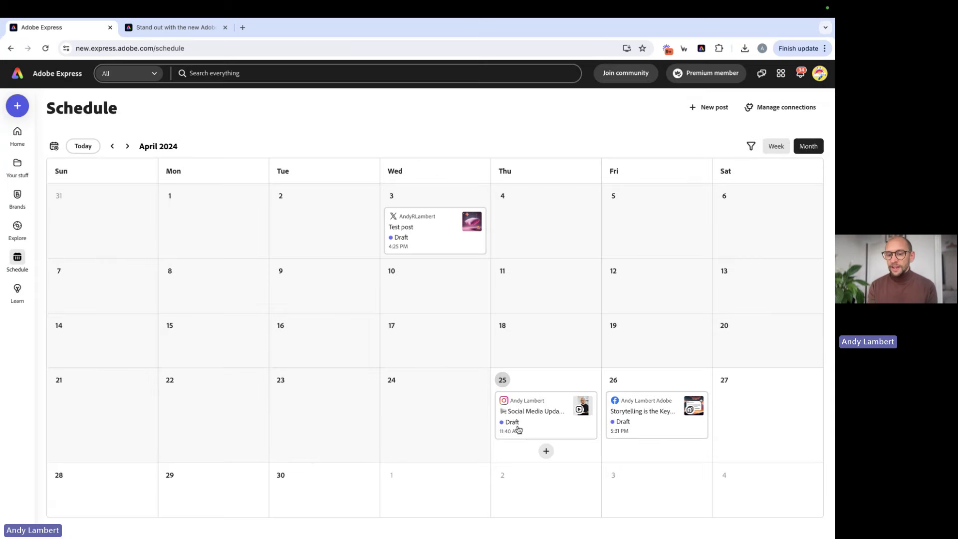
pyautogui.moveTo(530, 419)
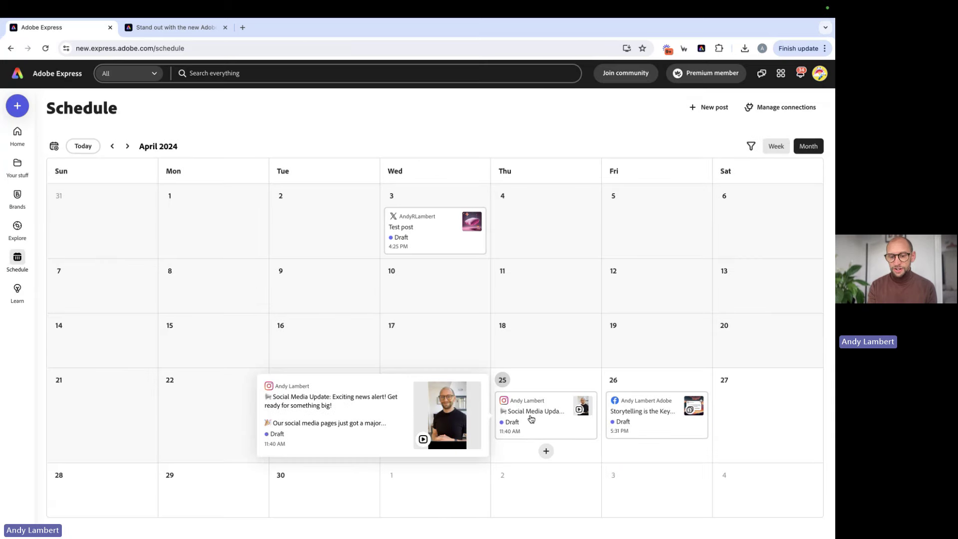
pyautogui.moveTo(530, 419); pyautogui.dragTo(429, 492)
pyautogui.scroll(-1, 469, 424)
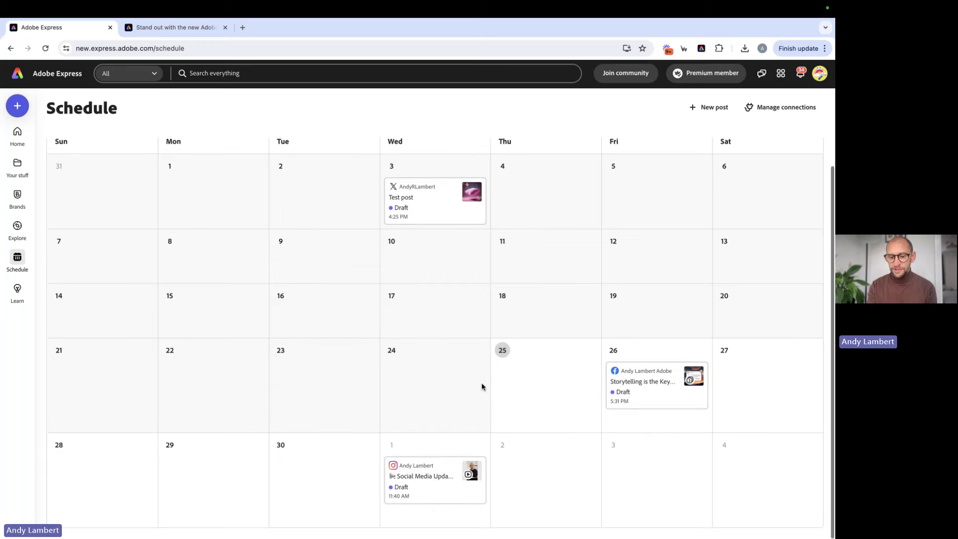
pyautogui.moveTo(570, 376)
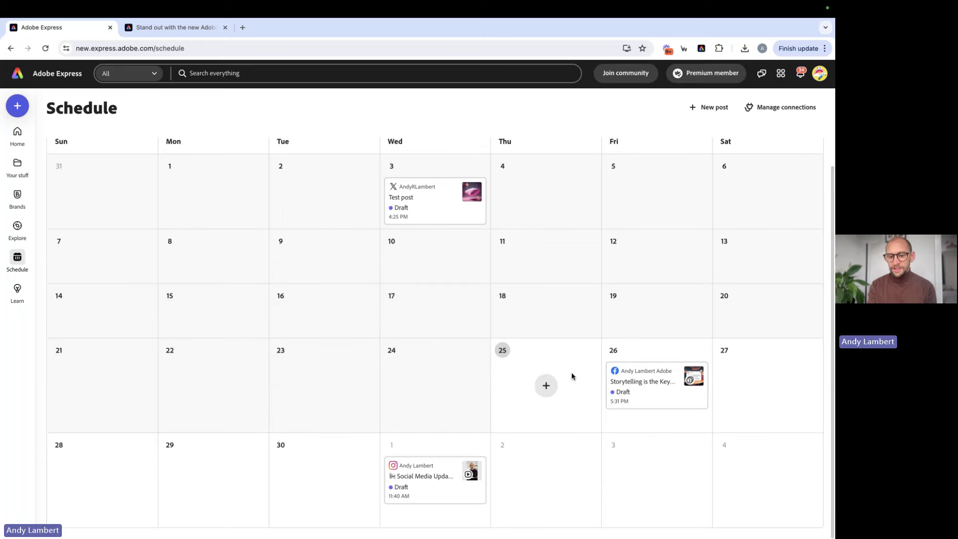
# Start a new post on 25 April targeting Facebook, Instagram, LinkedIn and TikTok
pyautogui.click(546, 386)
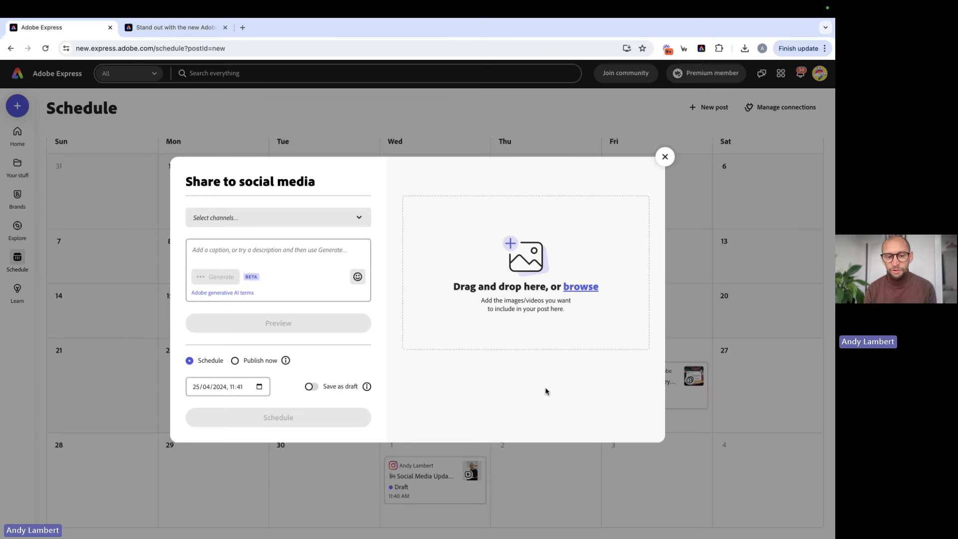
pyautogui.click(261, 220)
pyautogui.click(359, 260)
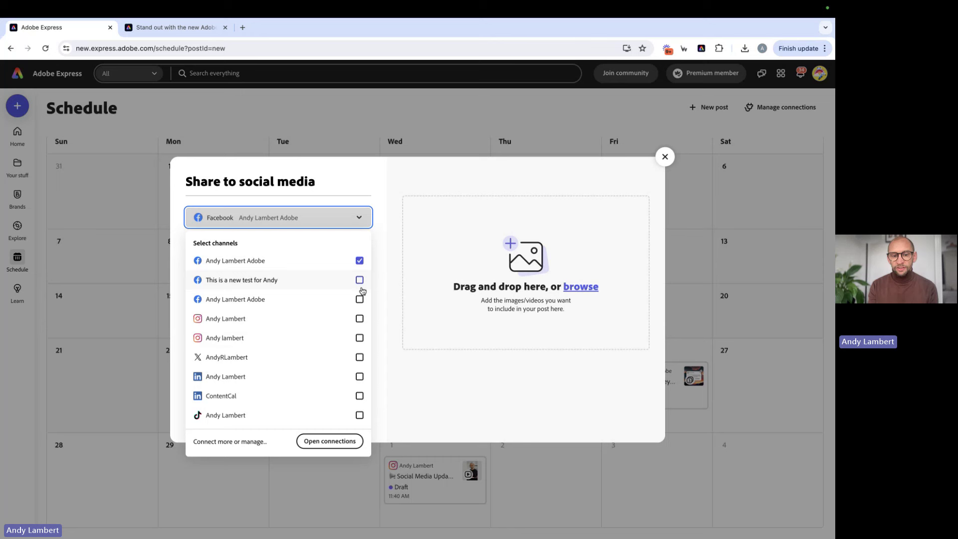
pyautogui.click(359, 318)
pyautogui.click(359, 376)
pyautogui.click(359, 415)
pyautogui.click(387, 255)
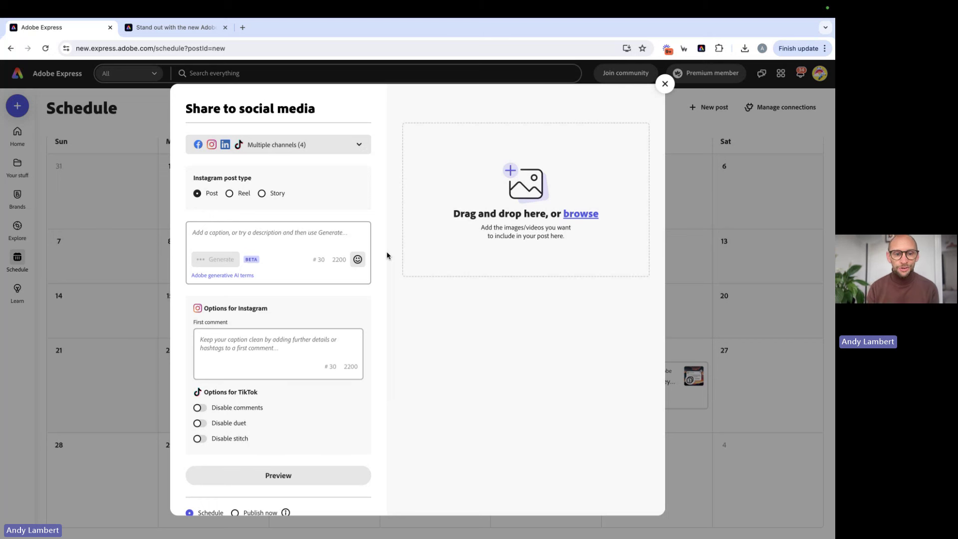
# Enter 'the importance of a social media calendar' as the caption and generate an AI caption from it
pyautogui.click(212, 234)
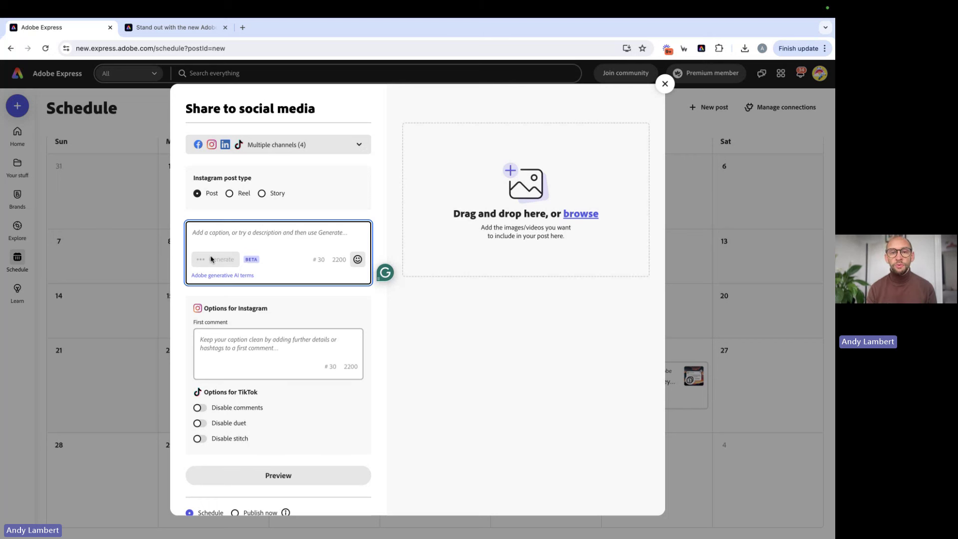
pyautogui.write('the')
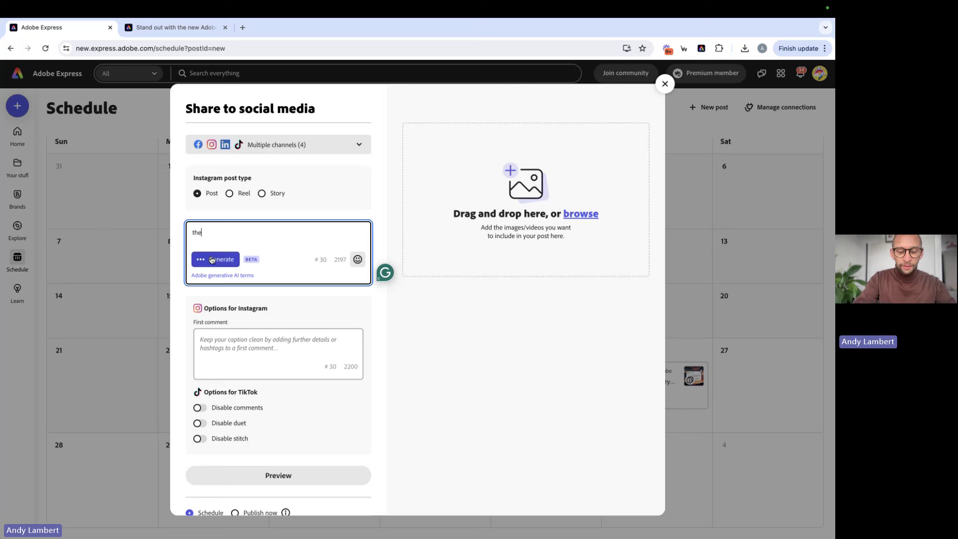
pyautogui.write(' importance of a social media calendar')
pyautogui.click(213, 260)
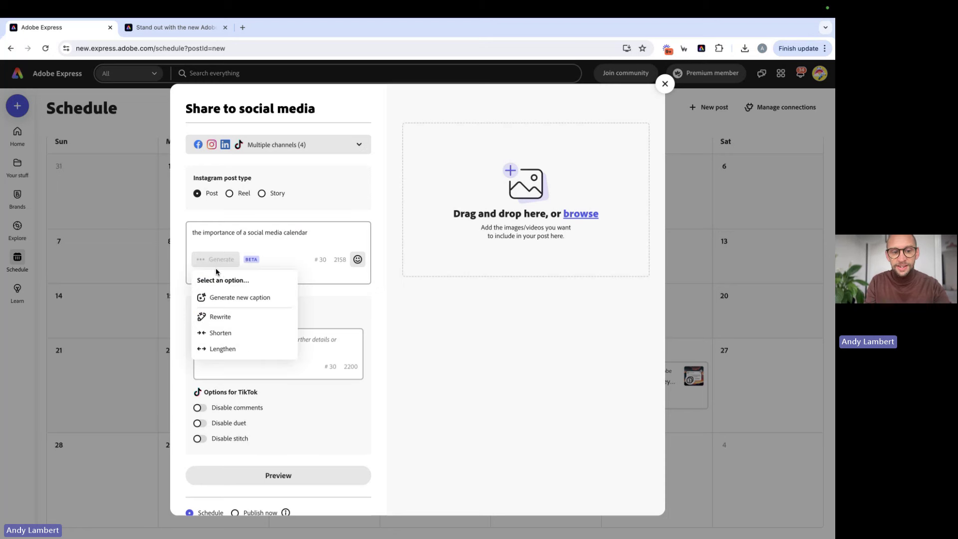
pyautogui.click(238, 298)
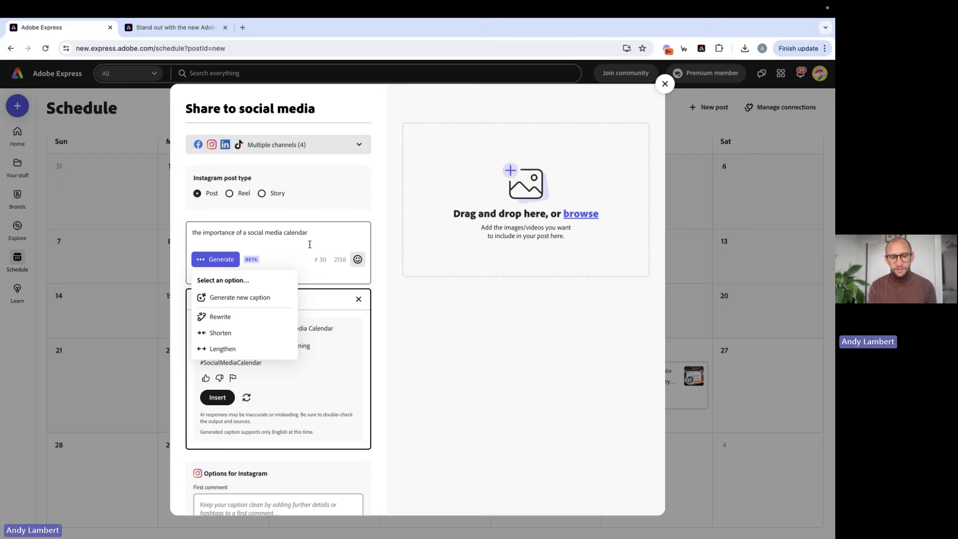
# Insert the AI caption, lengthen its title line with AI and insert that, then select the whole caption
pyautogui.moveTo(228, 266)
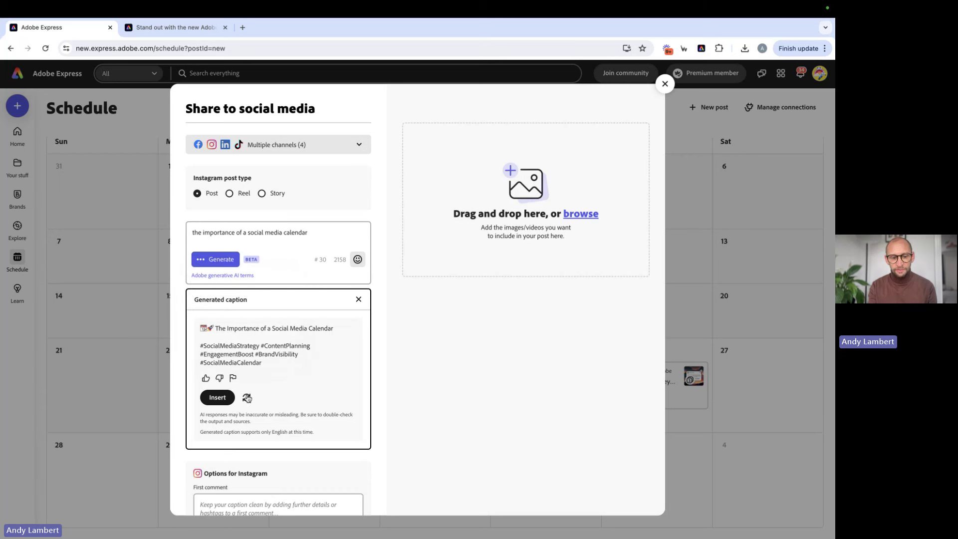
pyautogui.click(218, 397)
pyautogui.moveTo(325, 232); pyautogui.dragTo(189, 233)
pyautogui.moveTo(230, 286)
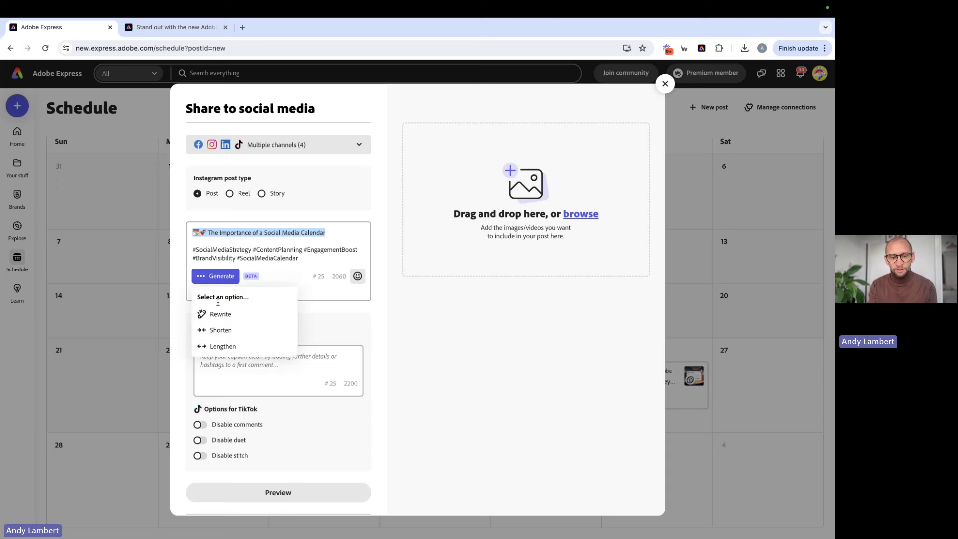
pyautogui.click(230, 346)
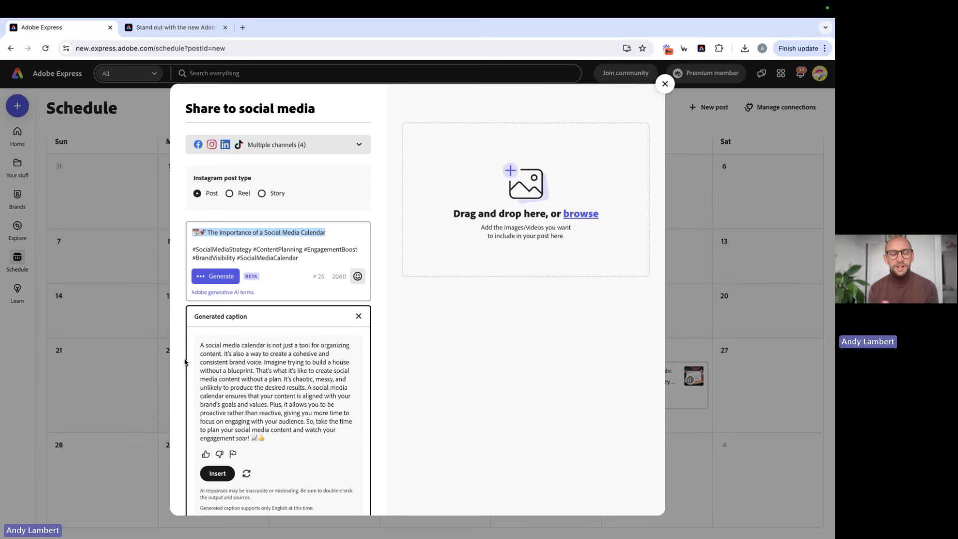
pyautogui.click(217, 473)
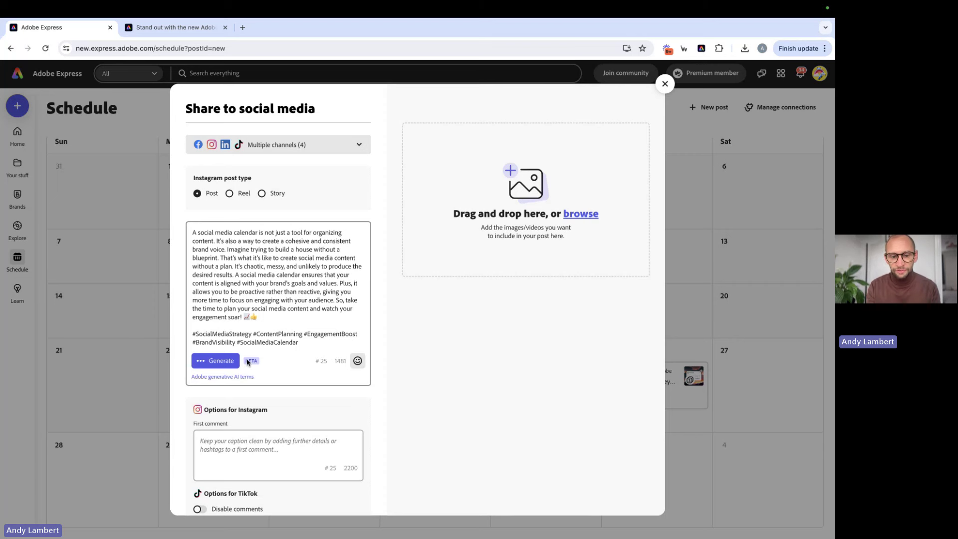
pyautogui.moveTo(299, 342); pyautogui.dragTo(183, 226)
# Clear the caption and copy the blog's 'Video creation at your fingertips' paragraph for it
pyautogui.press('BackSpace')
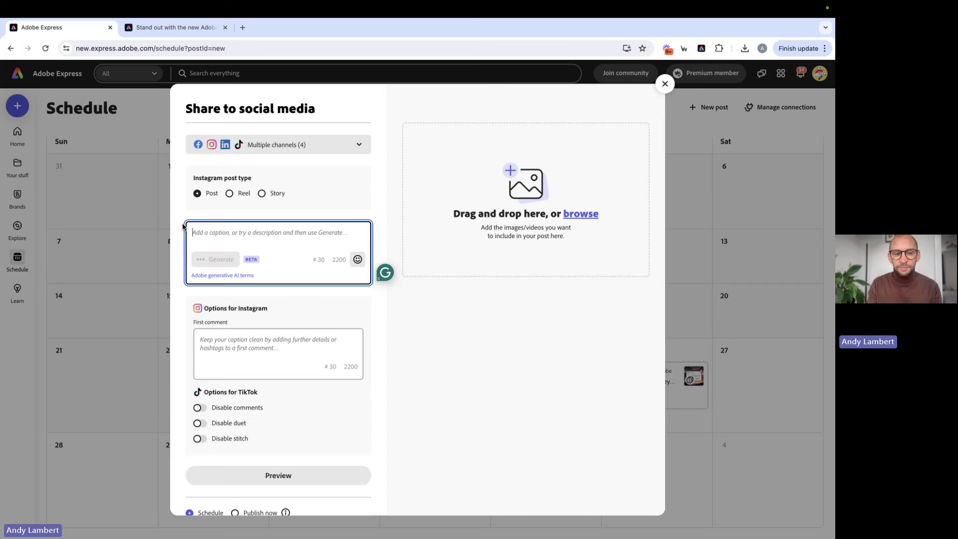
pyautogui.click(176, 27)
pyautogui.scroll(10, 358, 270)
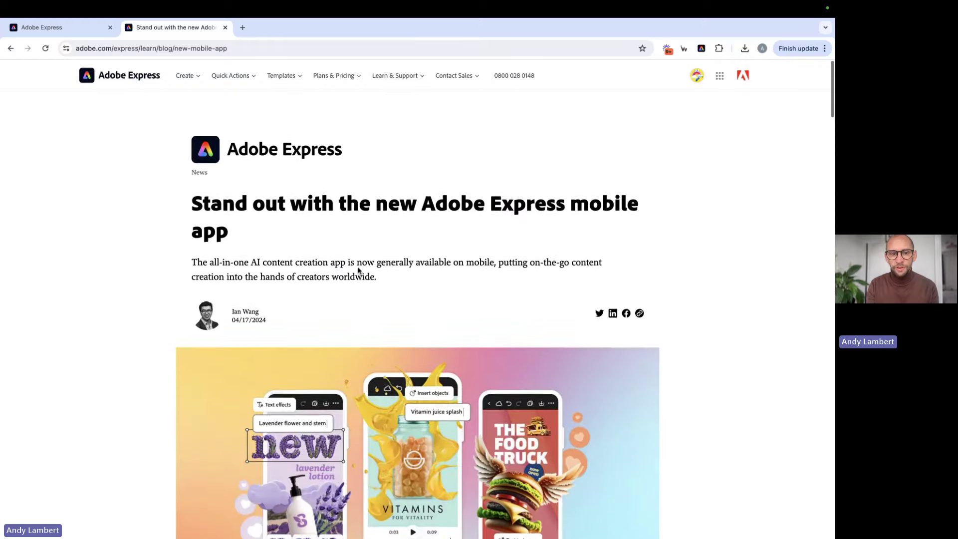
pyautogui.scroll(-2, 357, 270)
pyautogui.scroll(-12, 357, 270)
pyautogui.scroll(5, 358, 268)
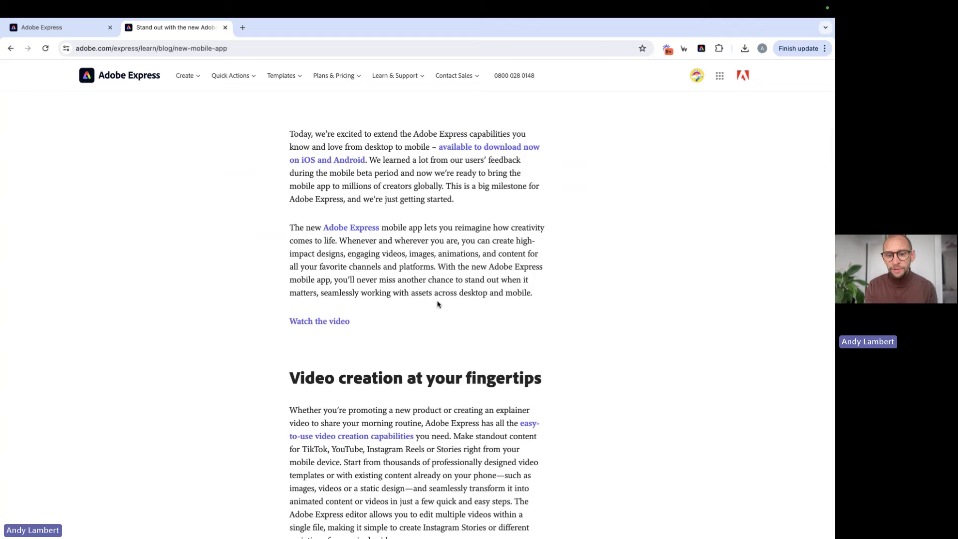
pyautogui.scroll(-4, 449, 364)
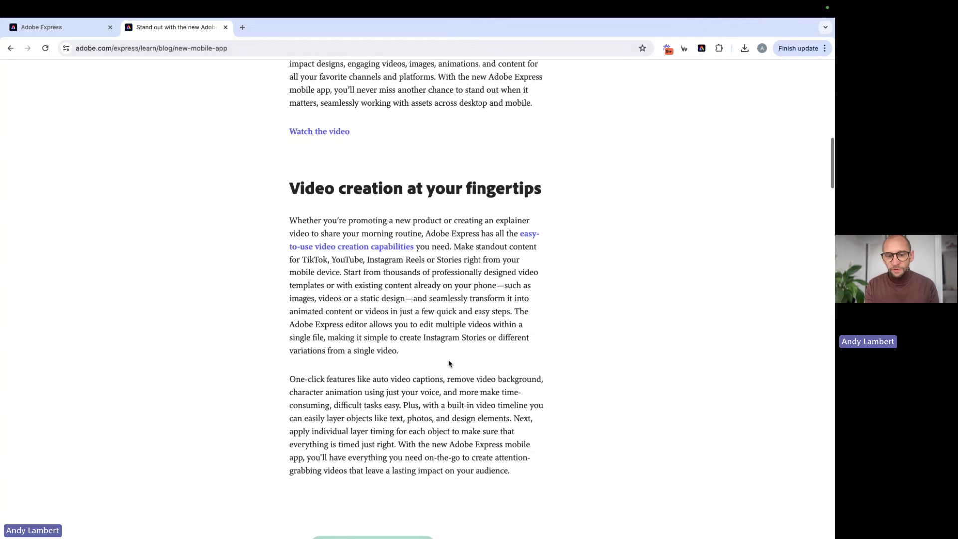
pyautogui.moveTo(417, 355); pyautogui.dragTo(286, 224)
pyautogui.press('super+c')
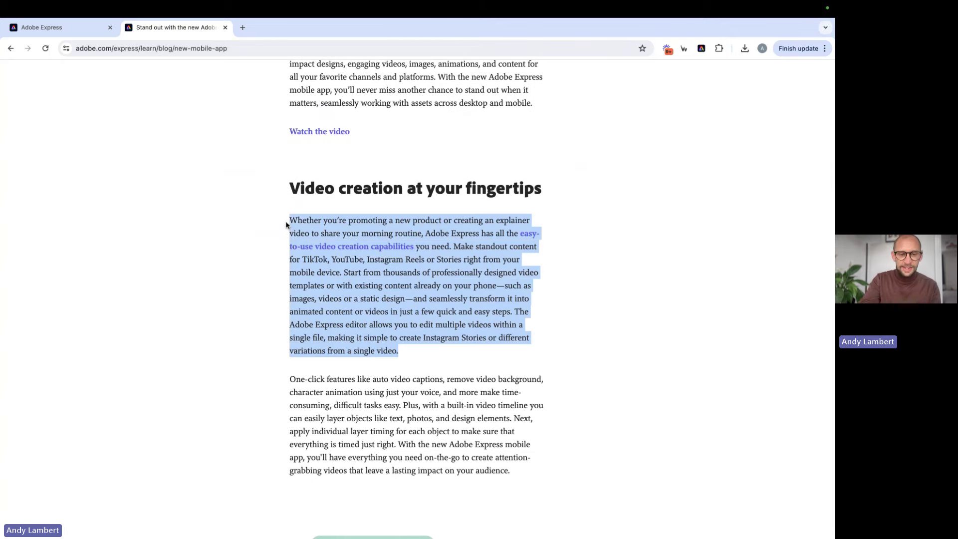
pyautogui.click(80, 28)
pyautogui.click(205, 240)
# Paste the blog paragraph as the caption and replace it with the AI rewrite 'Create eye-catching videos…'
pyautogui.press('super+v')
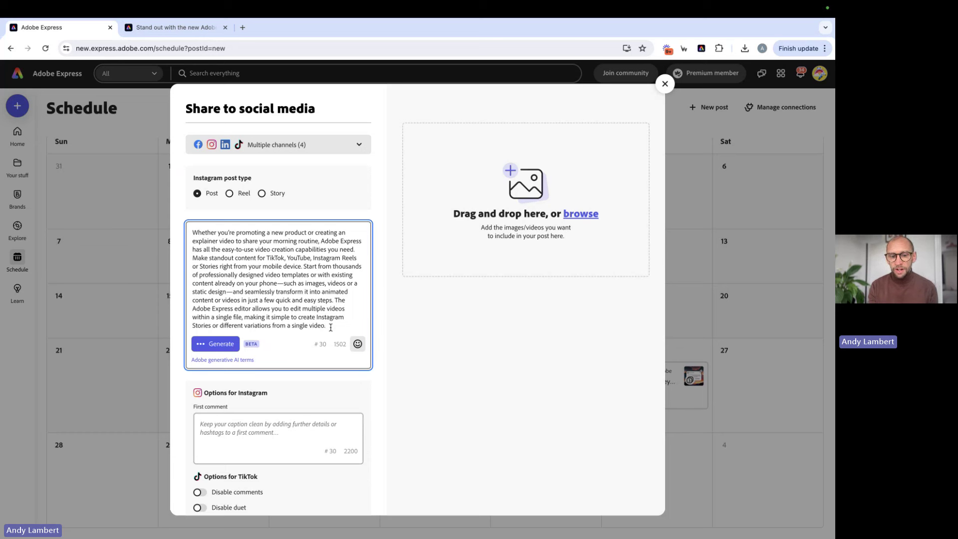
pyautogui.moveTo(329, 326); pyautogui.dragTo(184, 237)
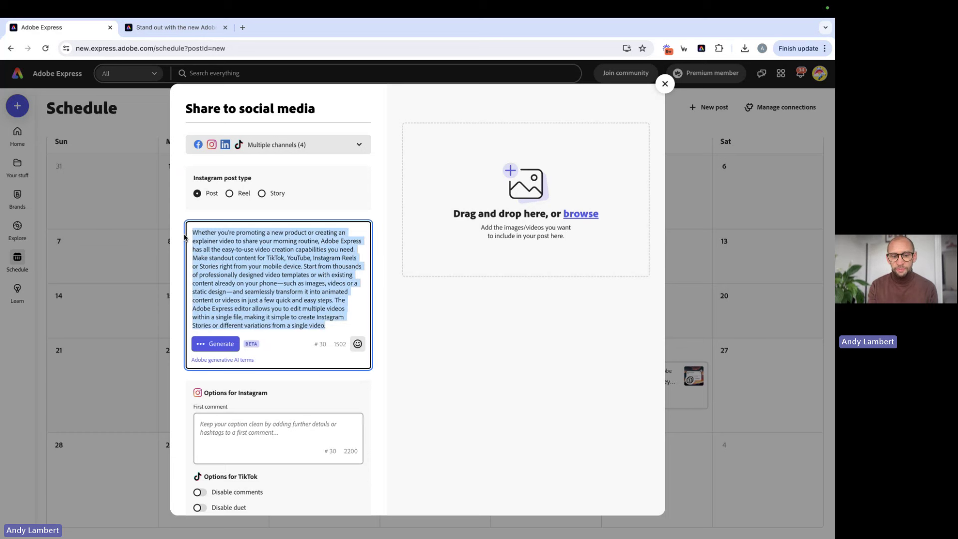
pyautogui.click(223, 348)
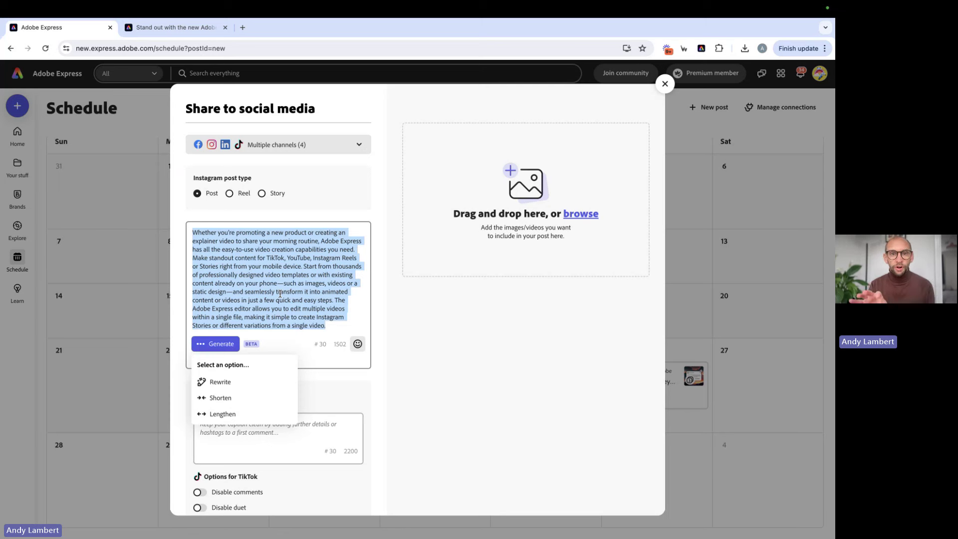
pyautogui.click(218, 382)
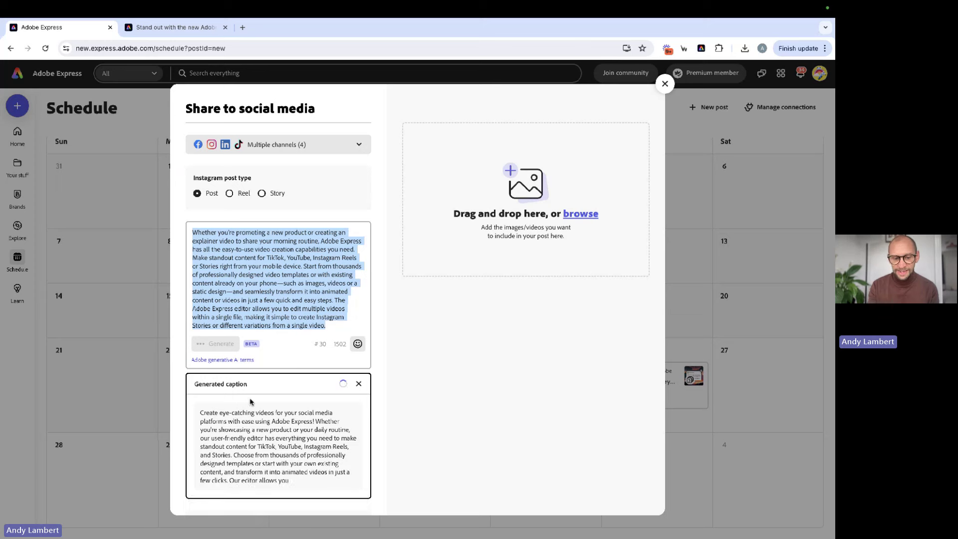
pyautogui.scroll(-3, 250, 399)
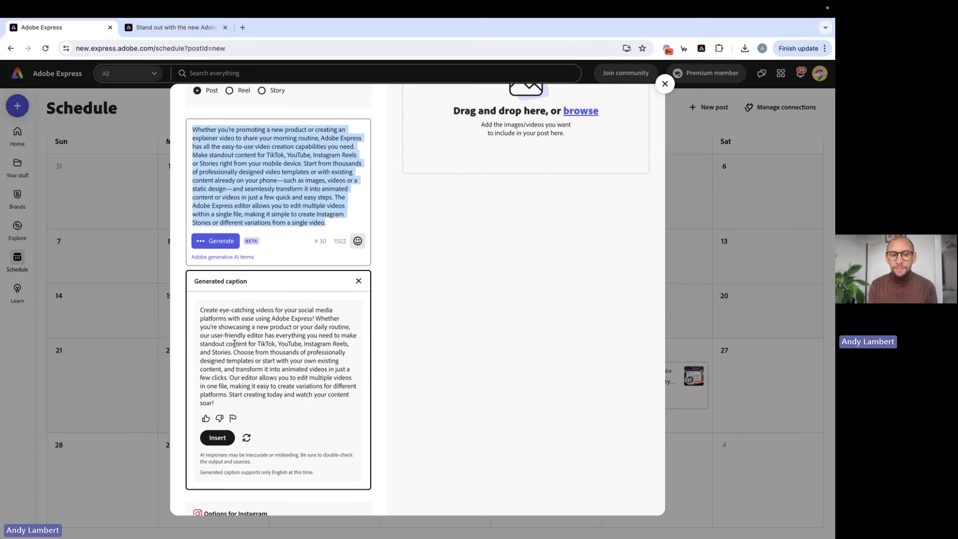
pyautogui.click(217, 438)
pyautogui.scroll(3, 267, 315)
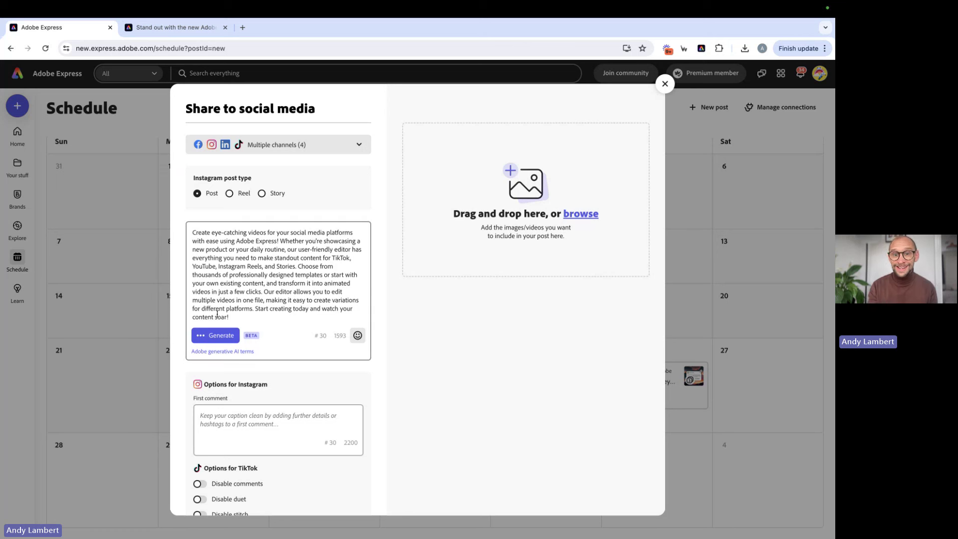
# Select the whole caption, shorten it with Generate > Shorten, and insert the AI result
pyautogui.moveTo(235, 314); pyautogui.dragTo(208, 299)
pyautogui.press('super+a')
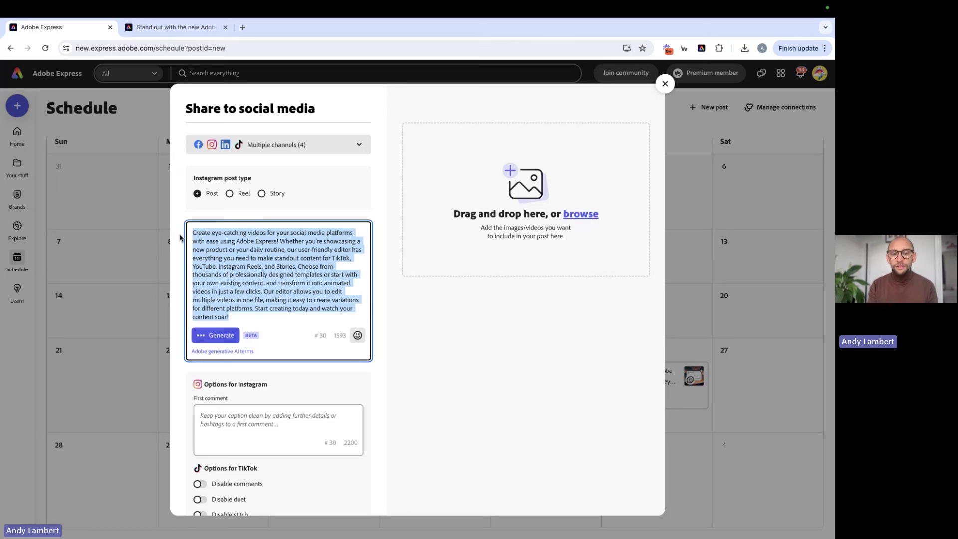
pyautogui.click(220, 337)
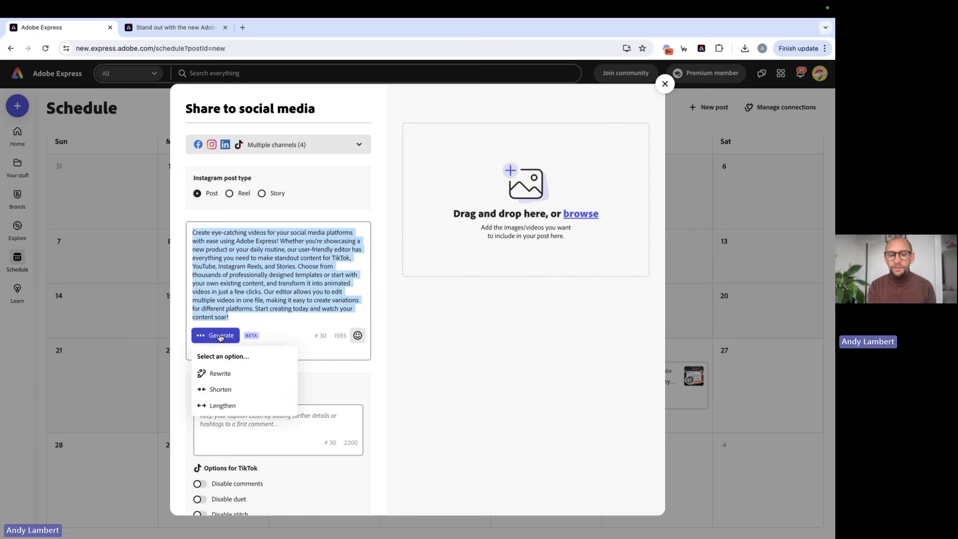
pyautogui.click(221, 390)
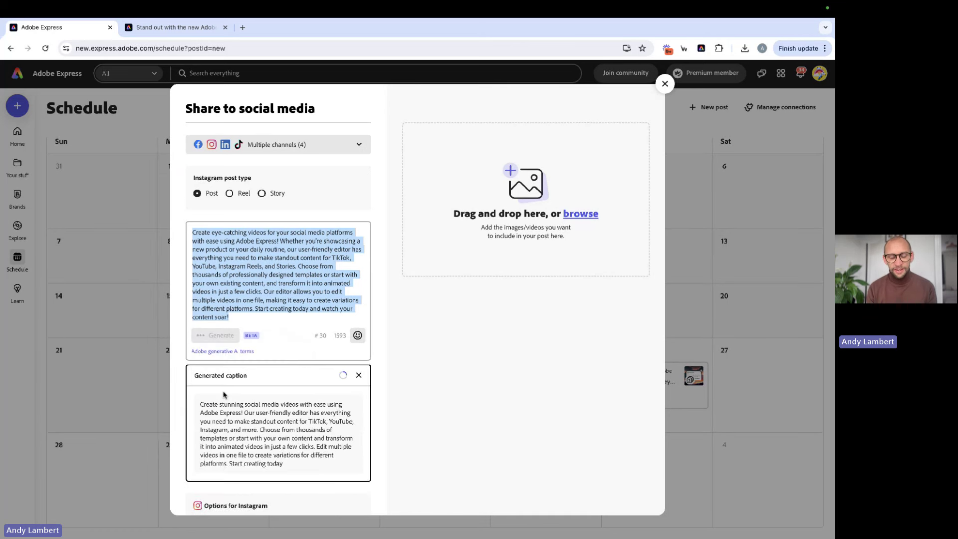
pyautogui.scroll(-2, 239, 389)
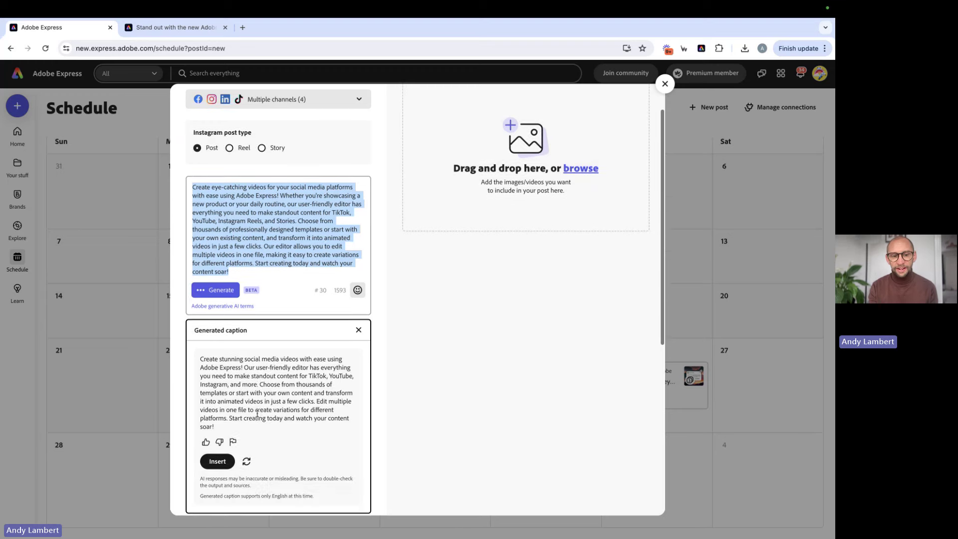
pyautogui.click(219, 462)
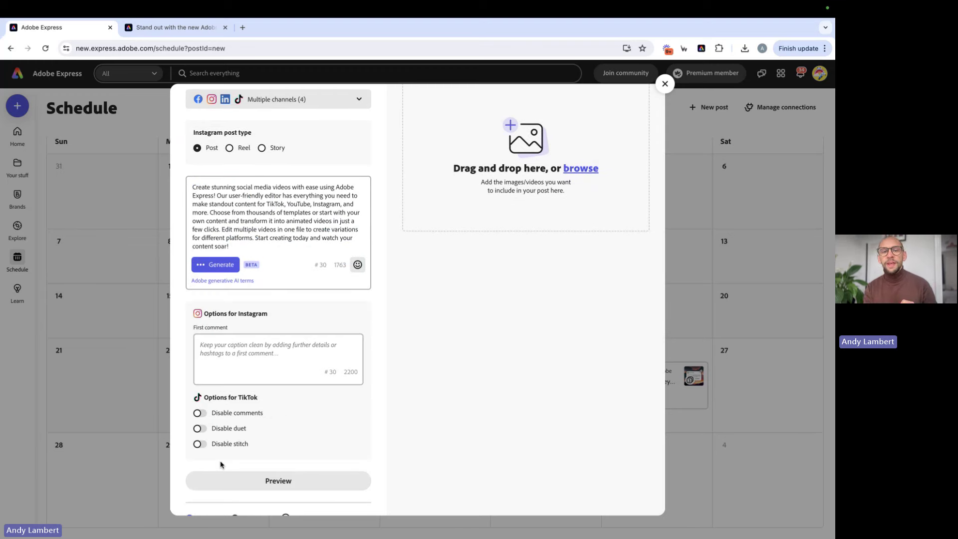